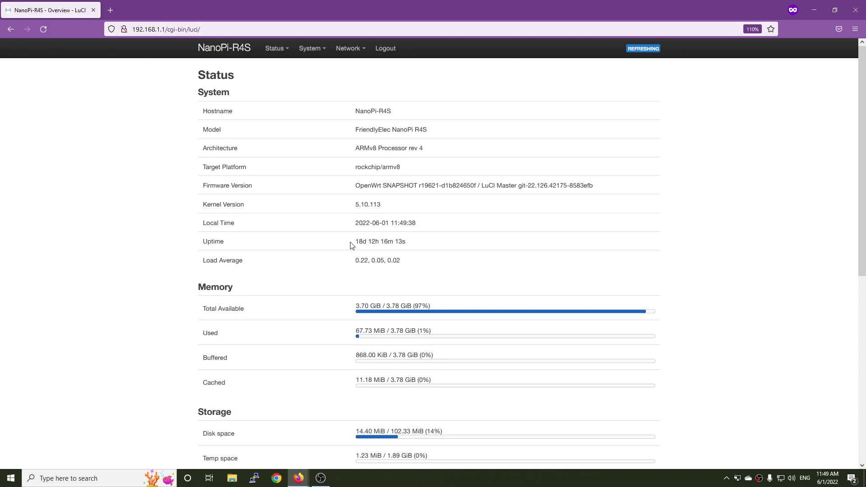
Highlight the router's 18-day uptime value on the Status Overview page
drag(351, 244, 416, 245)
click(350, 47)
Go to Network > Interfaces and open the WAN settings, then dismiss them unchanged
click(359, 63)
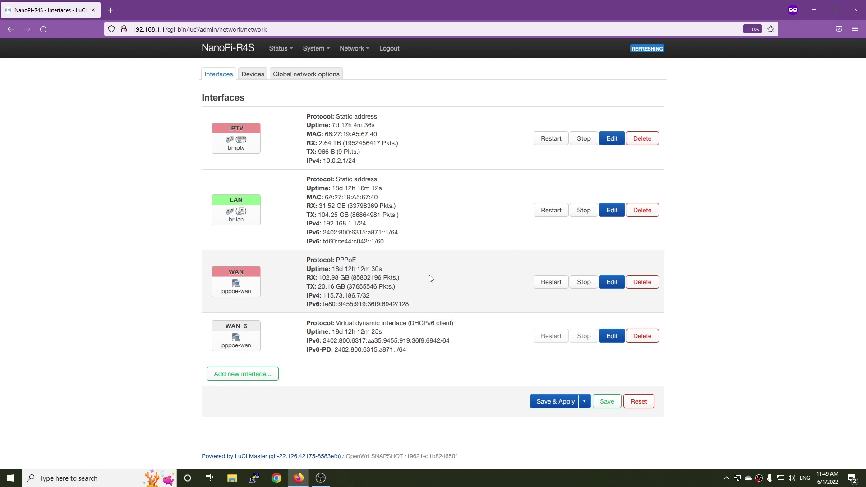
click(611, 281)
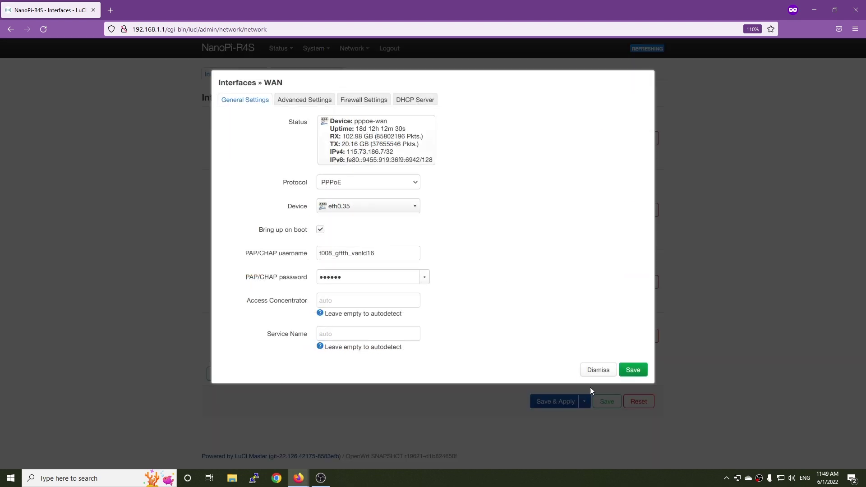
click(598, 370)
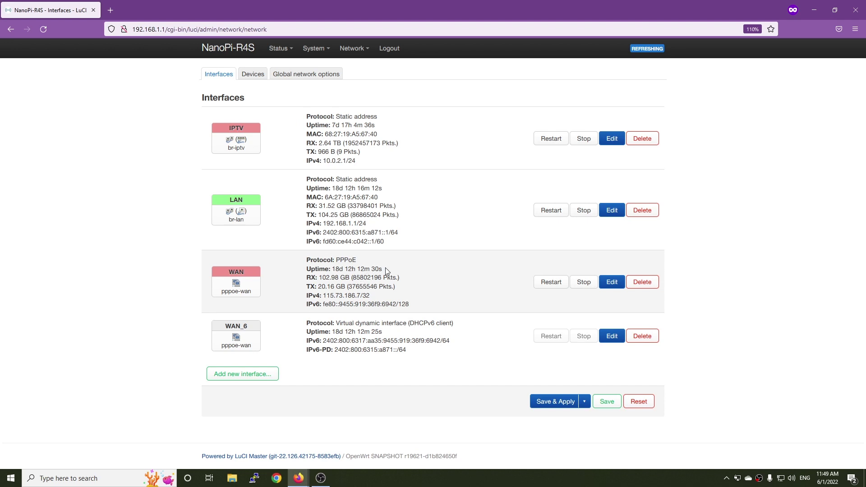
Highlight the WAN and IPTV interface uptime values in turn
drag(398, 269, 307, 269)
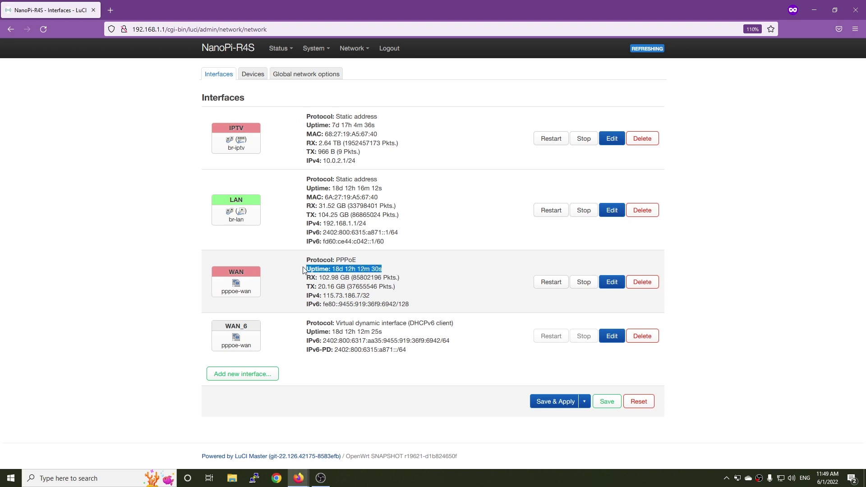
click(307, 271)
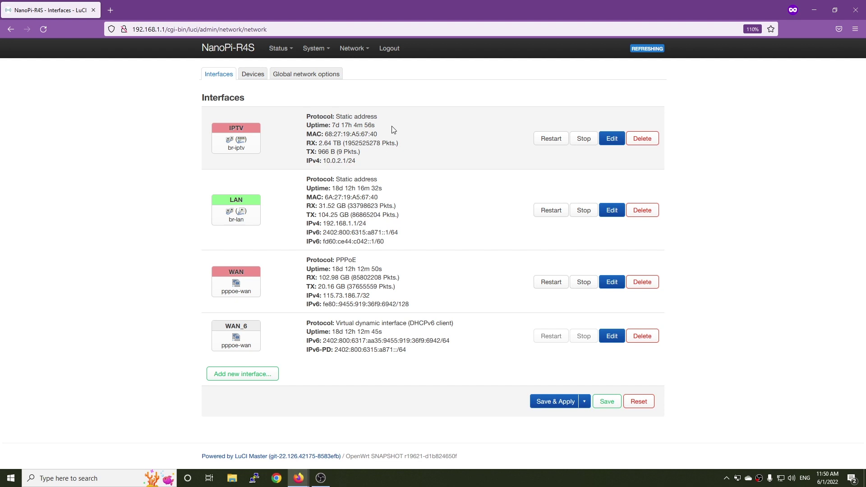
drag(376, 126, 301, 131)
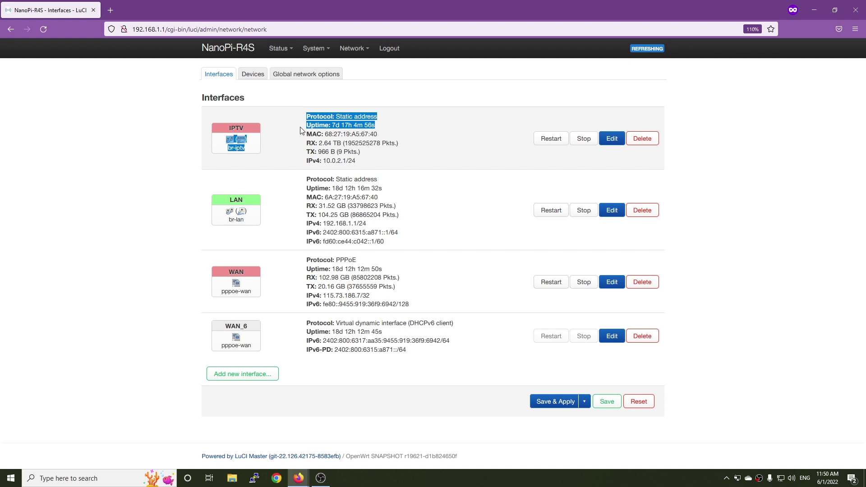
click(351, 123)
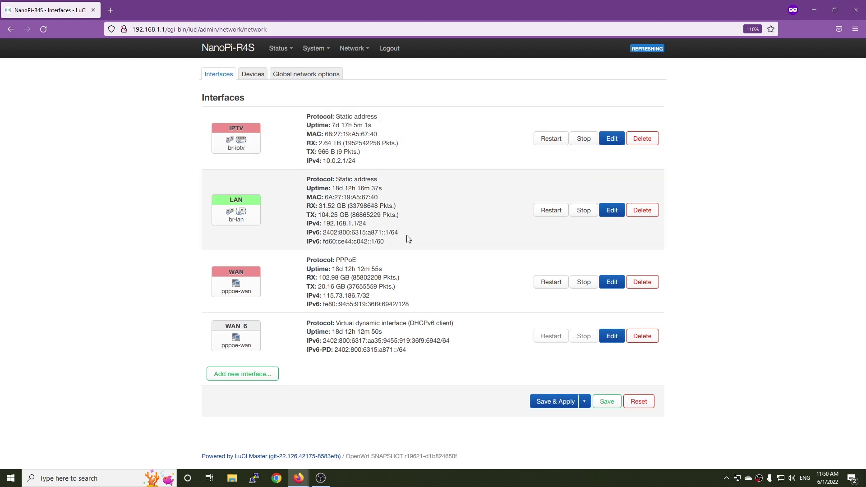